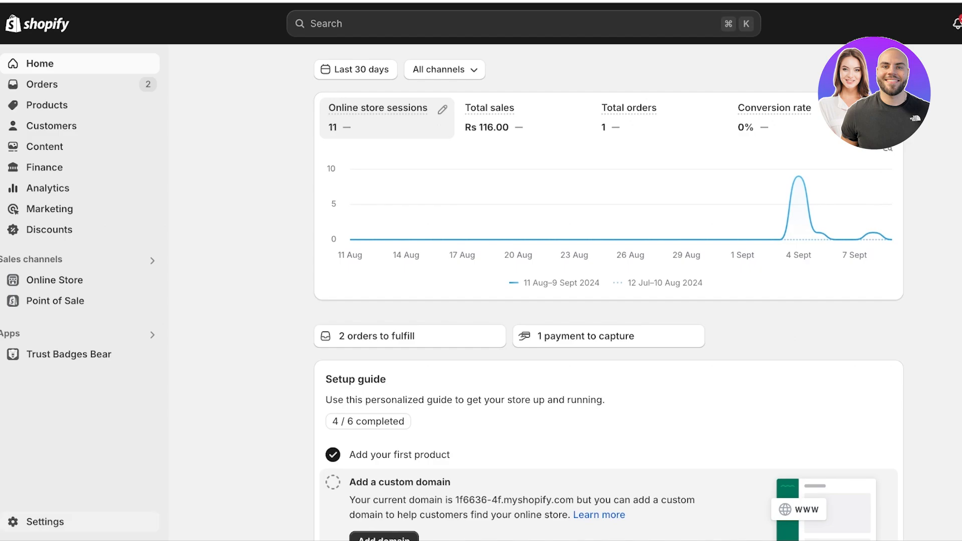
Step: Open the store's Shipping and delivery settings and look through the available sections
click(44, 522)
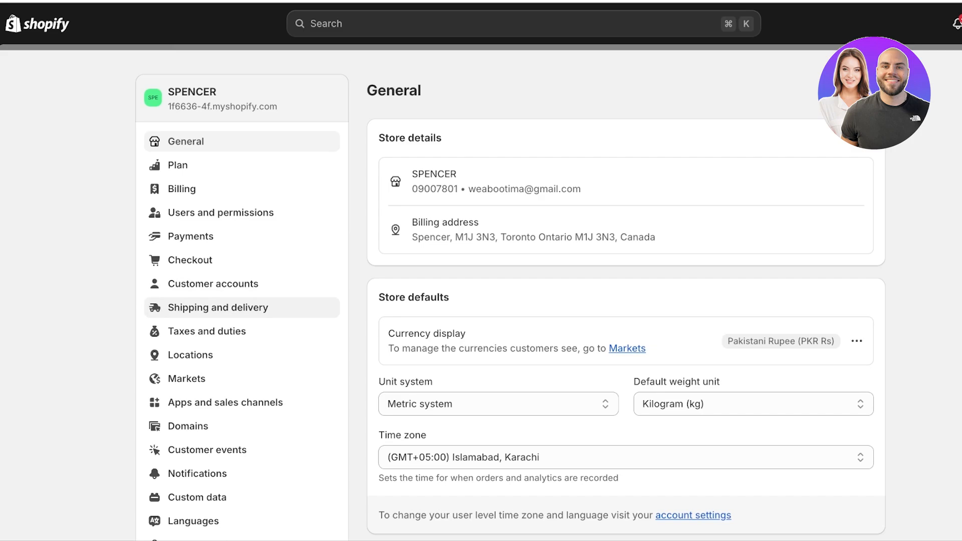
click(218, 307)
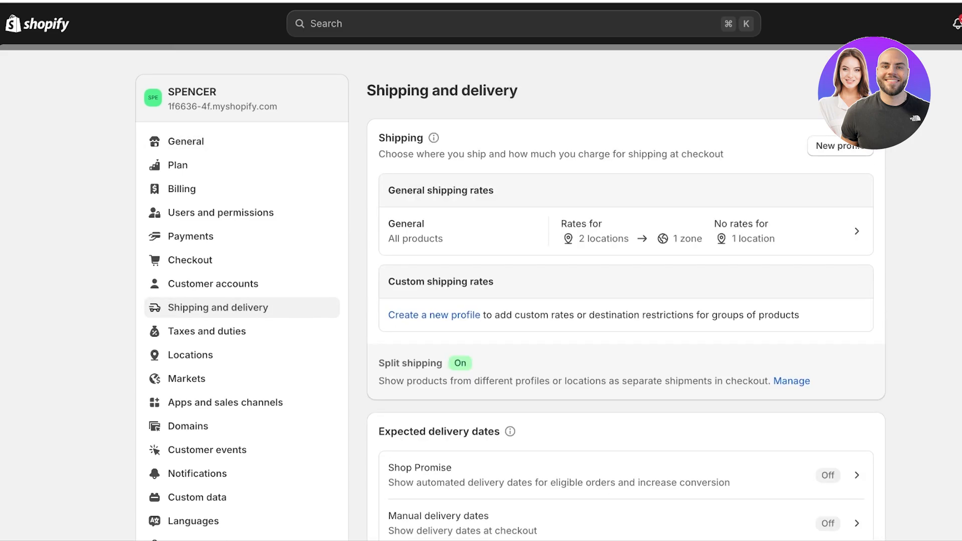
scroll(510, 300, down, 10)
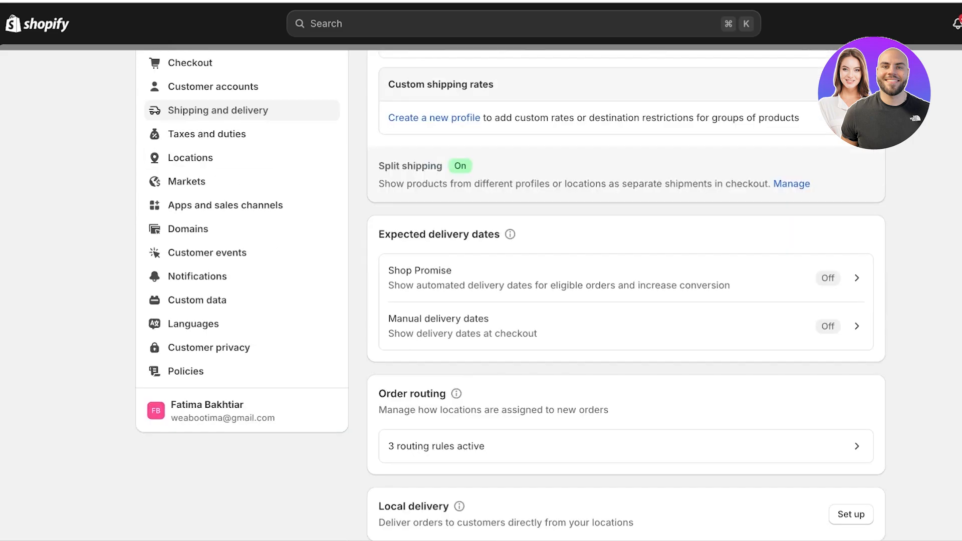
scroll(626, 291, down, 10)
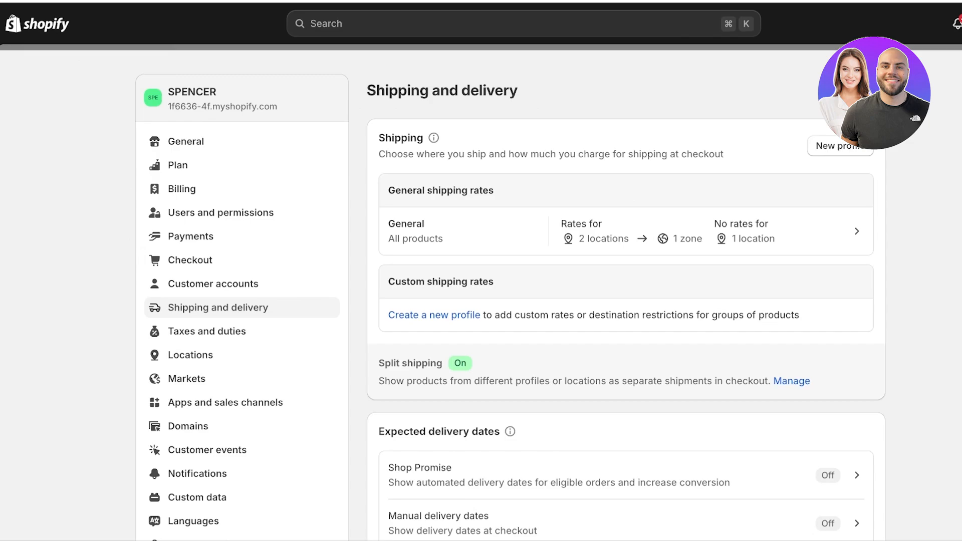
Step: Create a new shipping profile named "US Shipping" and add all displayed products to it
click(841, 146)
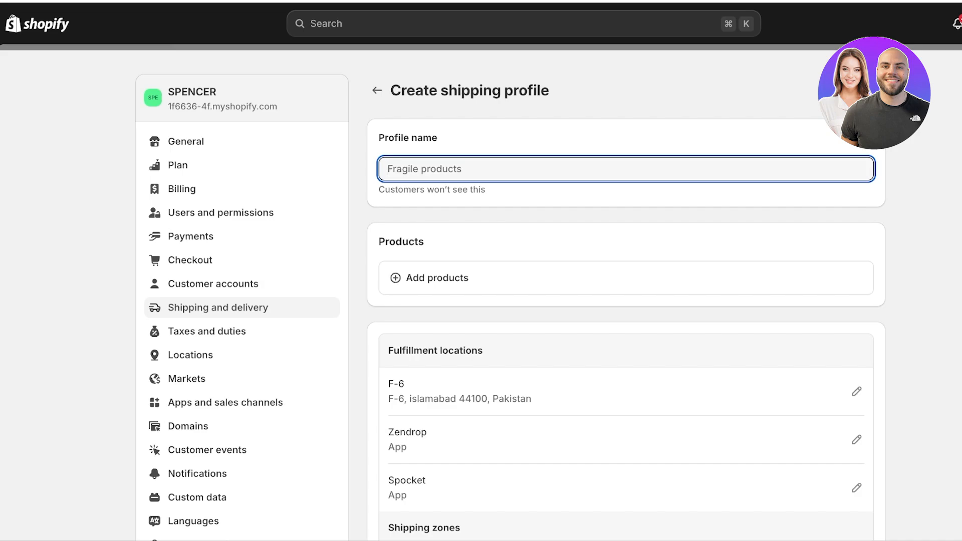
text(US Shipping)
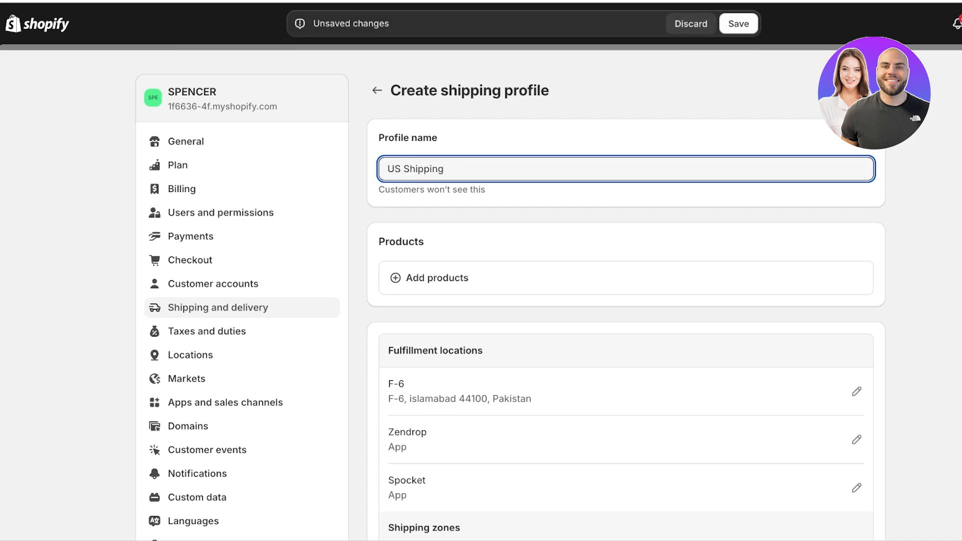
click(437, 278)
click(312, 191)
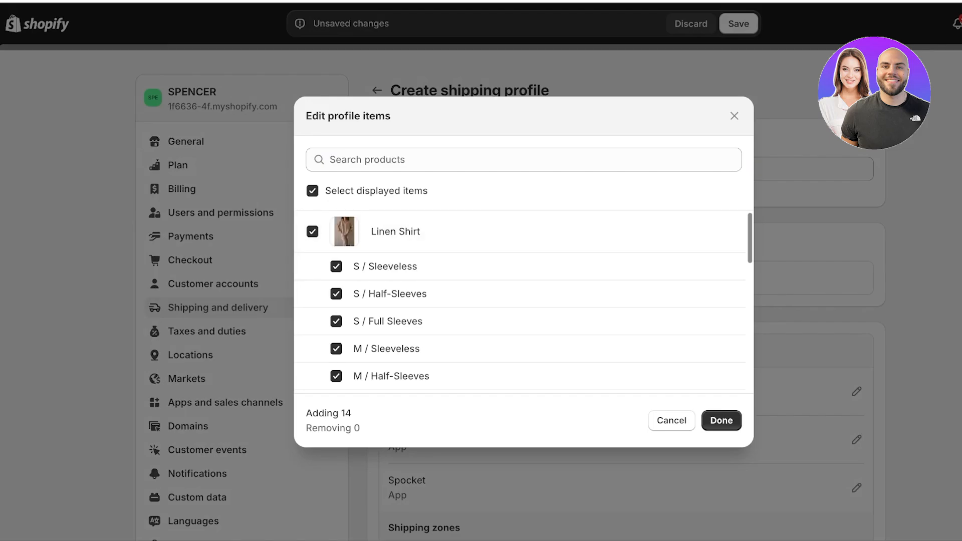
click(722, 421)
Step: Add a shipping zone named "US" to the profile, covering the entire United States
scroll(502, 301, down, 8)
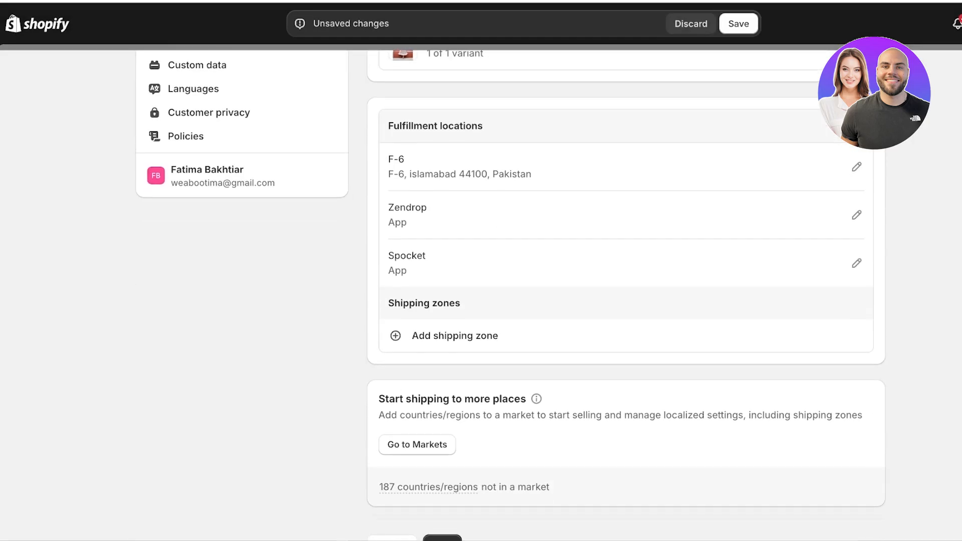
scroll(501, 301, down, 2)
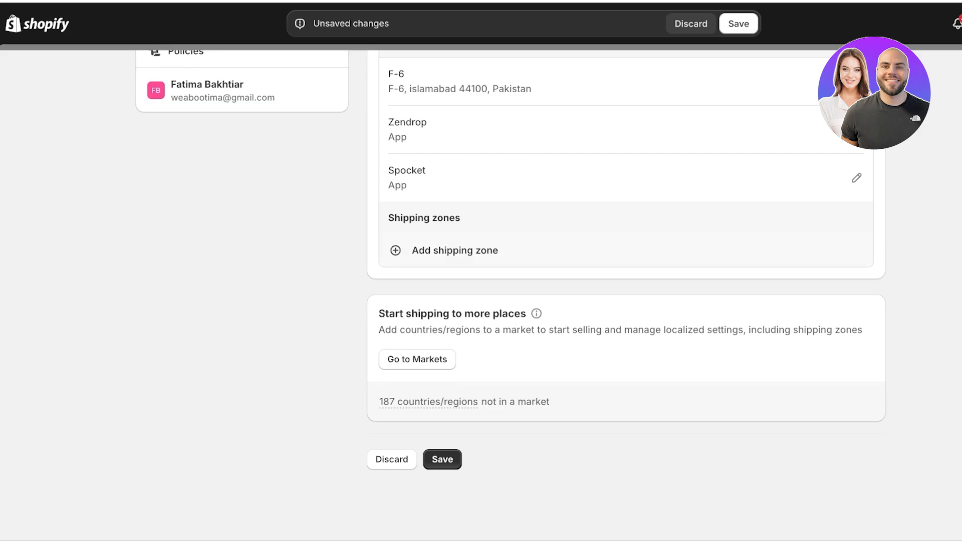
click(455, 250)
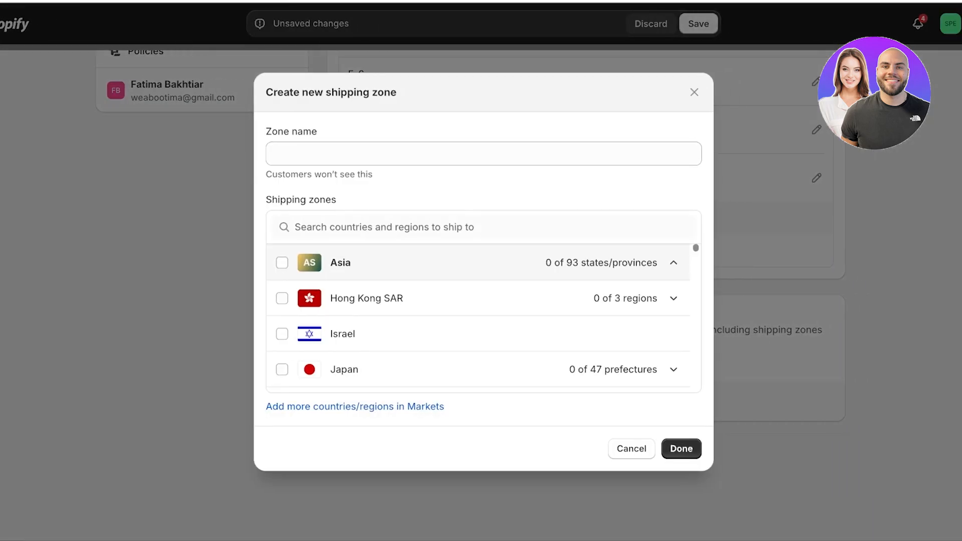
click(454, 154)
text(US)
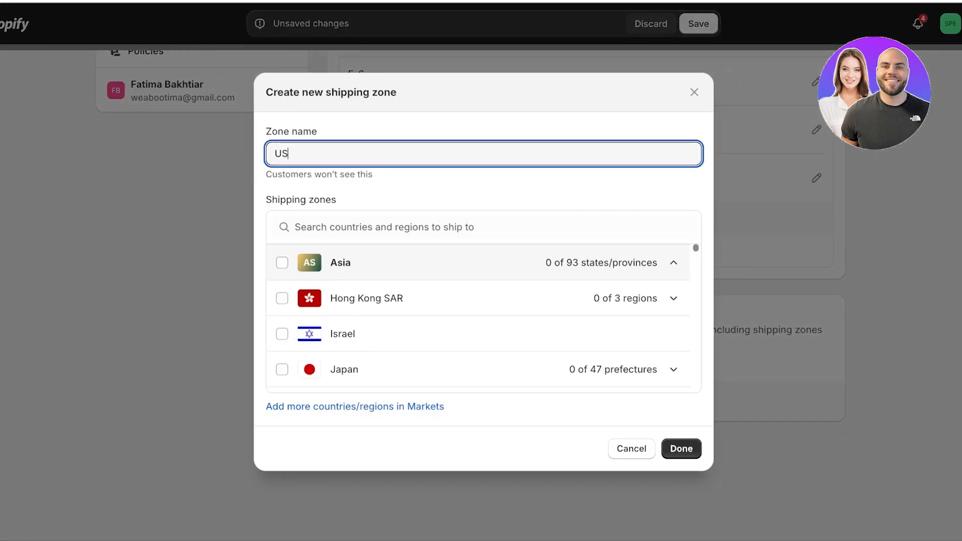
click(384, 227)
text(US)
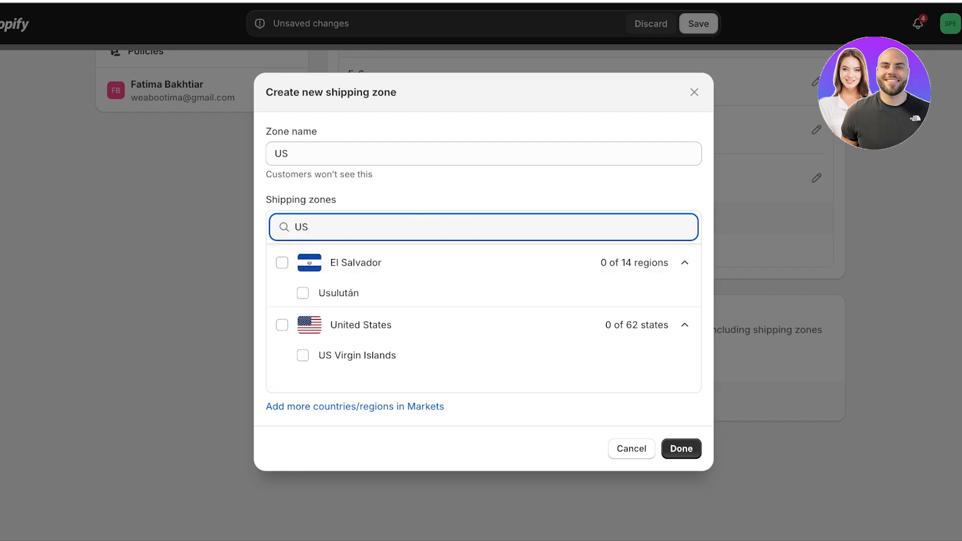
click(283, 325)
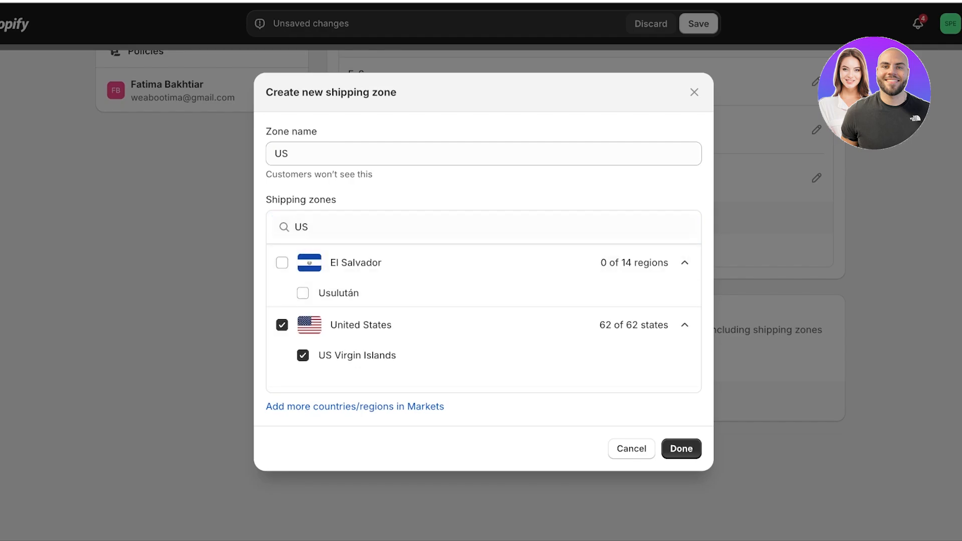
click(682, 450)
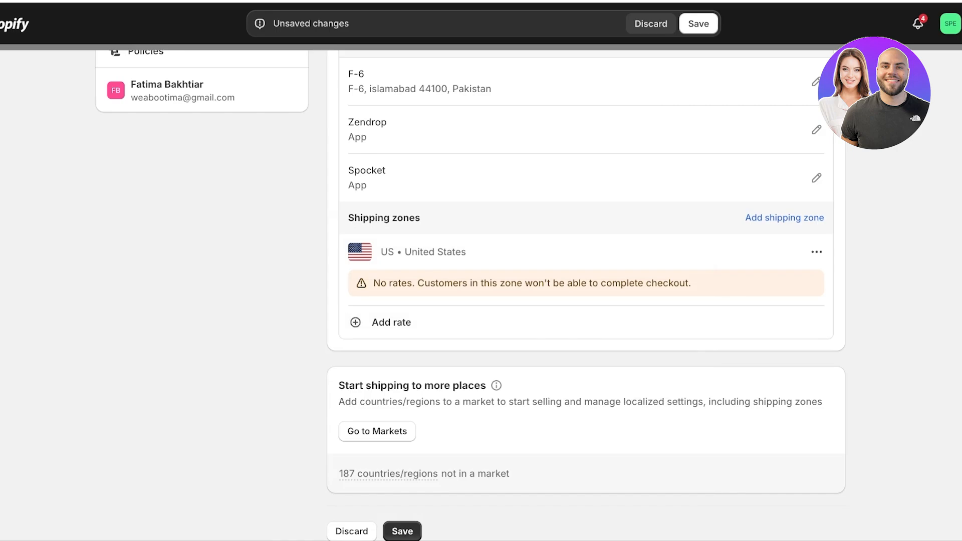
Step: Add a custom flat rate named "US Shipping" priced at Rs 100.00 to the US zone and save the profile
drag(380, 283, 627, 283)
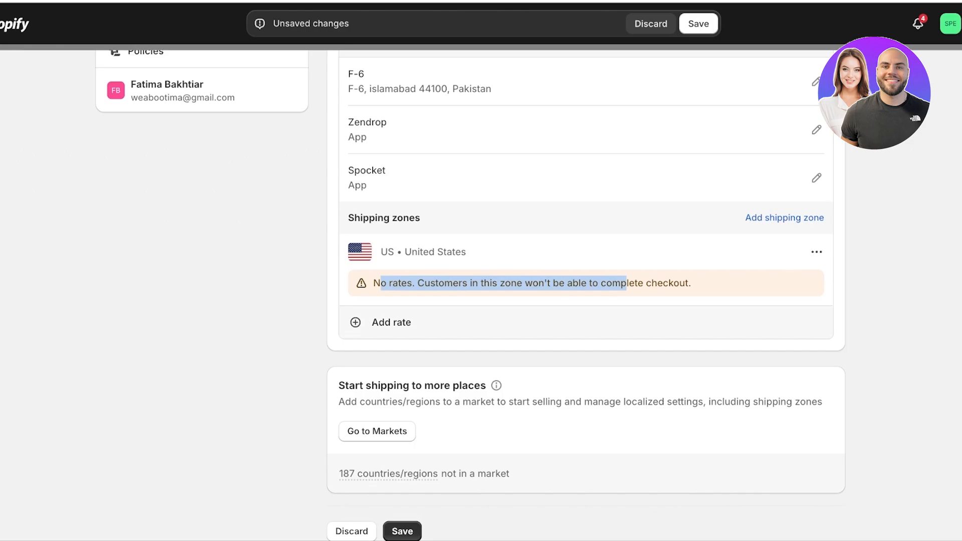
click(391, 323)
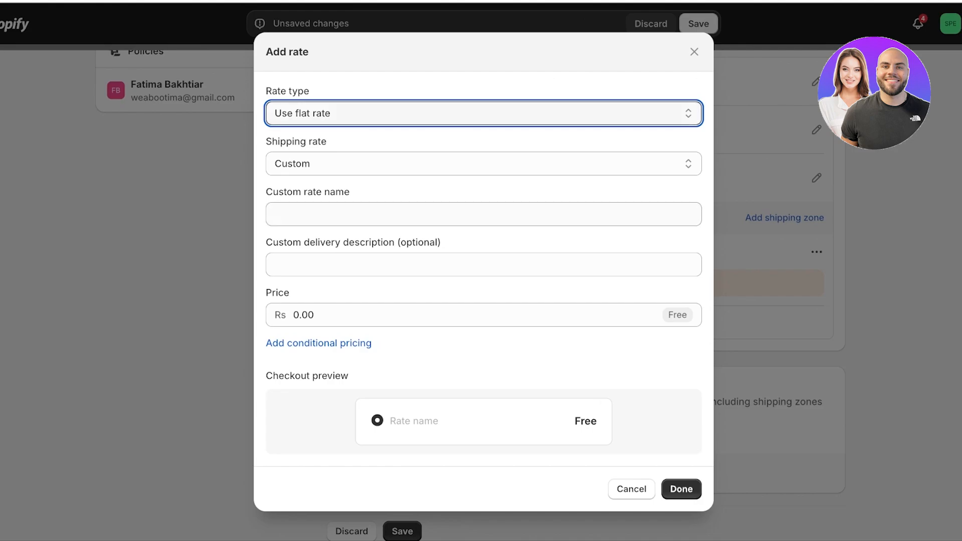
click(484, 214)
text(A)
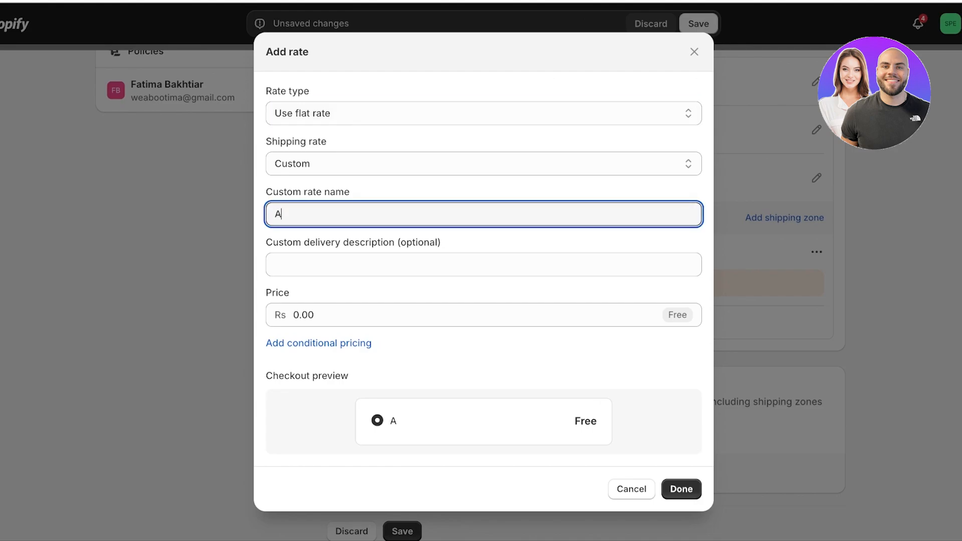
key(BackSpace)
text(US Shipping)
key(Tab)
key(Tab)
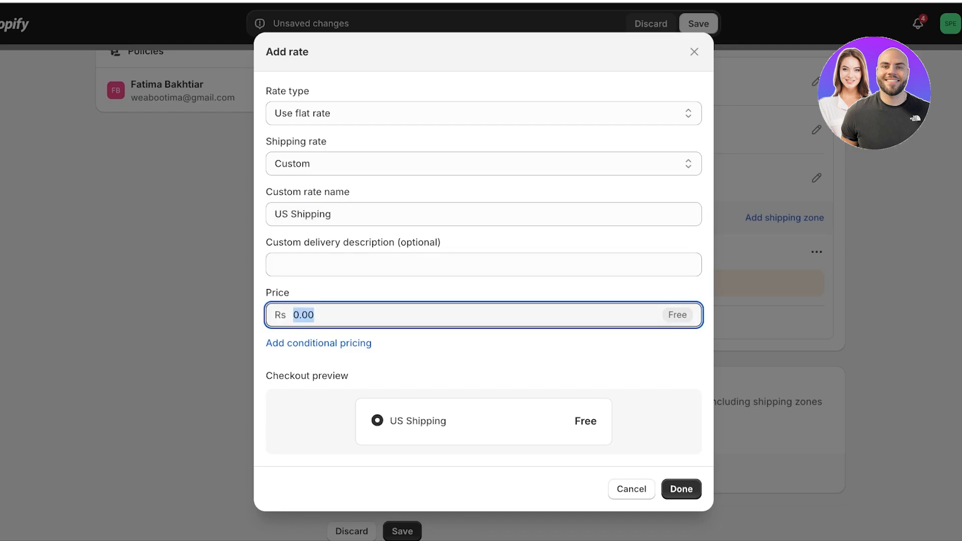
text(100)
key(Tab)
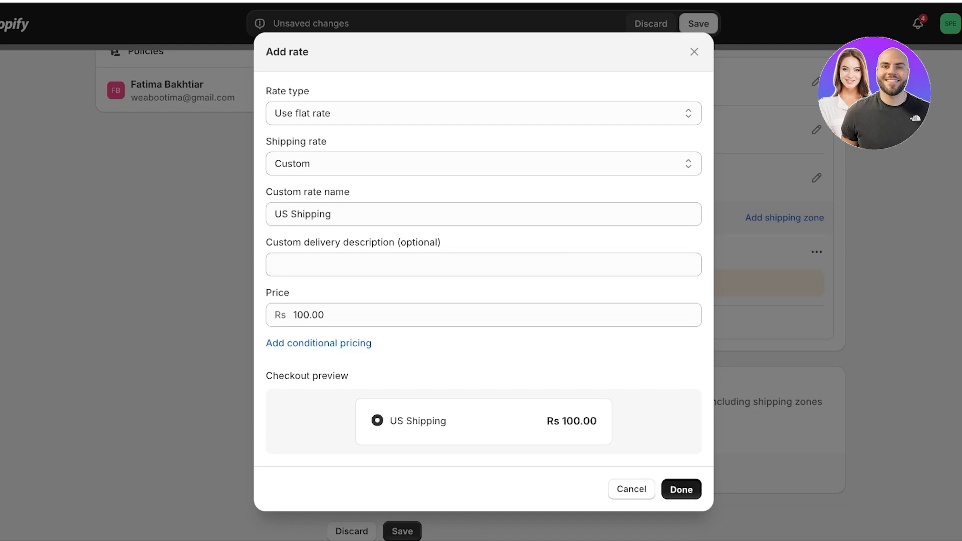
click(682, 490)
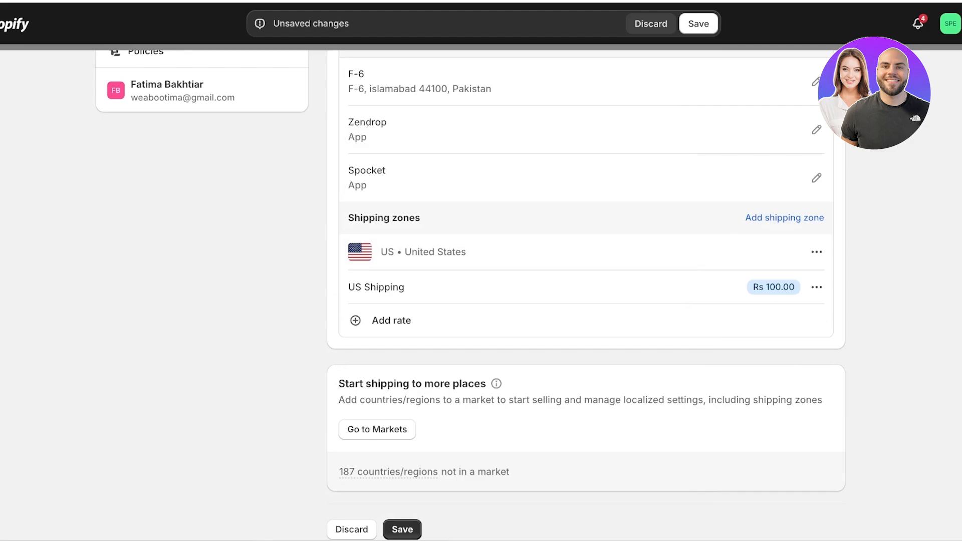
scroll(586, 301, down, 2)
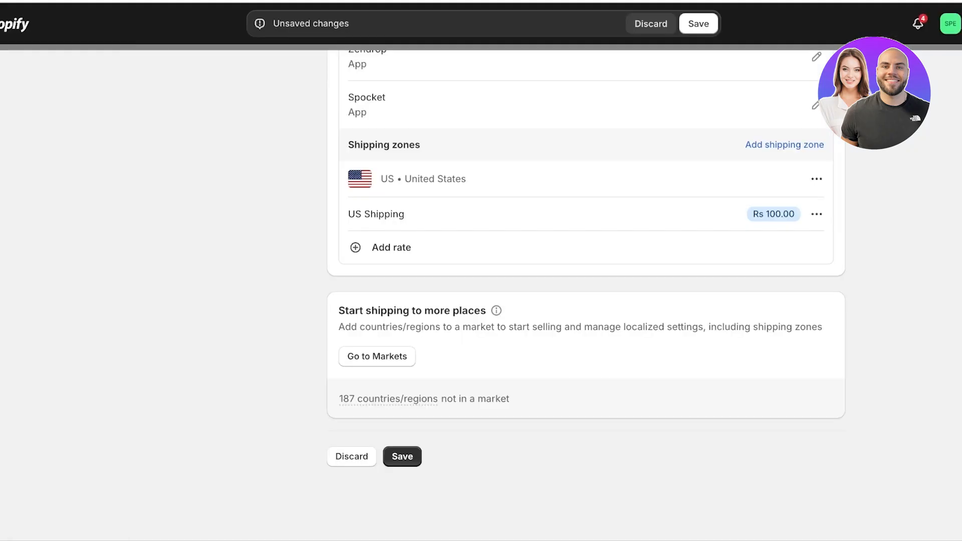
click(403, 456)
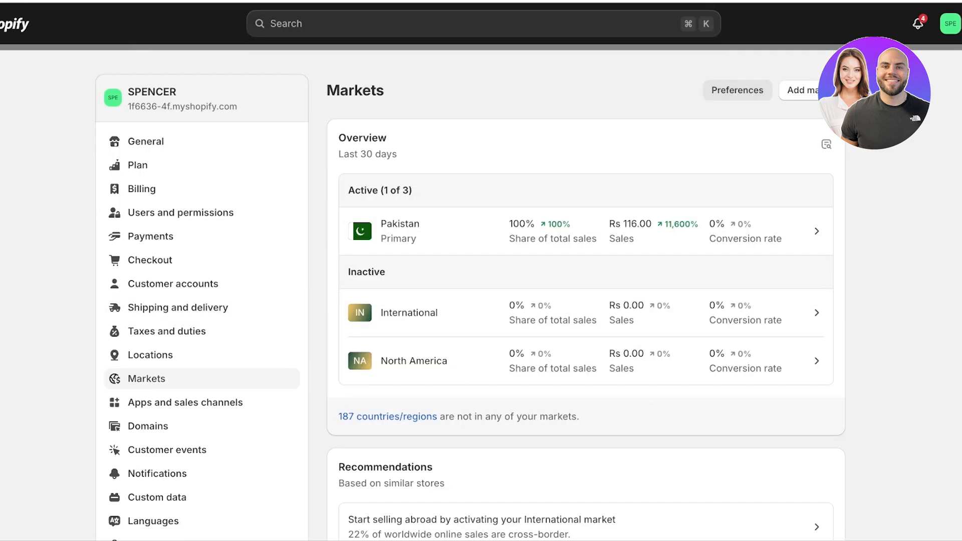
Step: Look over the store's markets and begin adding a new market
scroll(586, 295, down, 2)
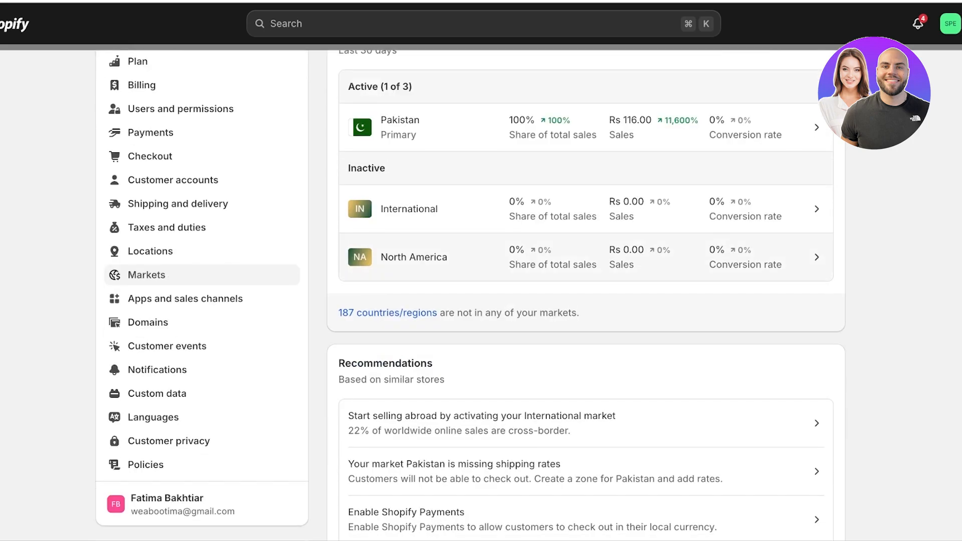
scroll(586, 273, up, 2)
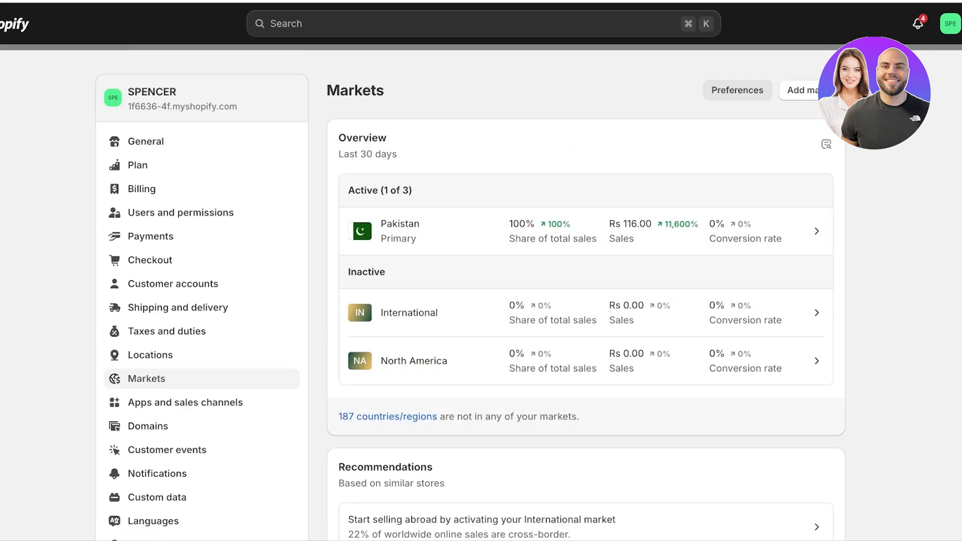
scroll(581, 291, down, 5)
scroll(582, 291, up, 5)
click(813, 91)
click(480, 127)
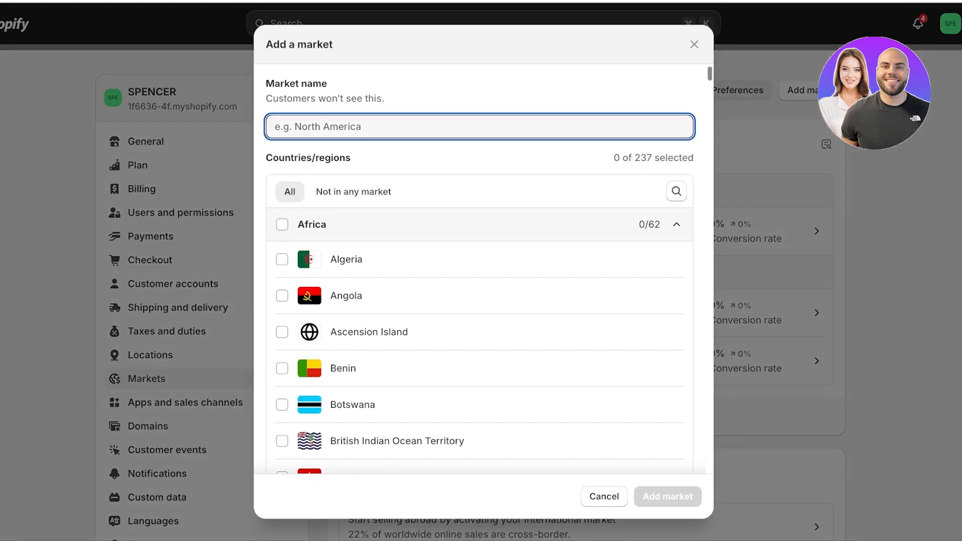
text(Asia S)
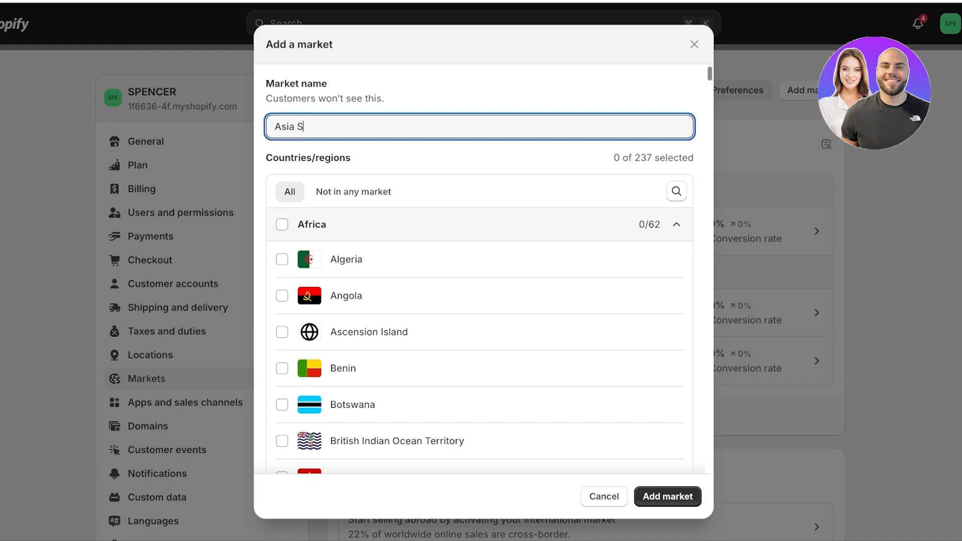
key(BackSpace)
key(BackSpace)
key(BackSpace)
key(BackSpace)
key(BackSpace)
key(BackSpace)
Step: Name the new market "Europe Shipping", include every country in Europe, and add the market
text(Europe Shipping)
click(677, 225)
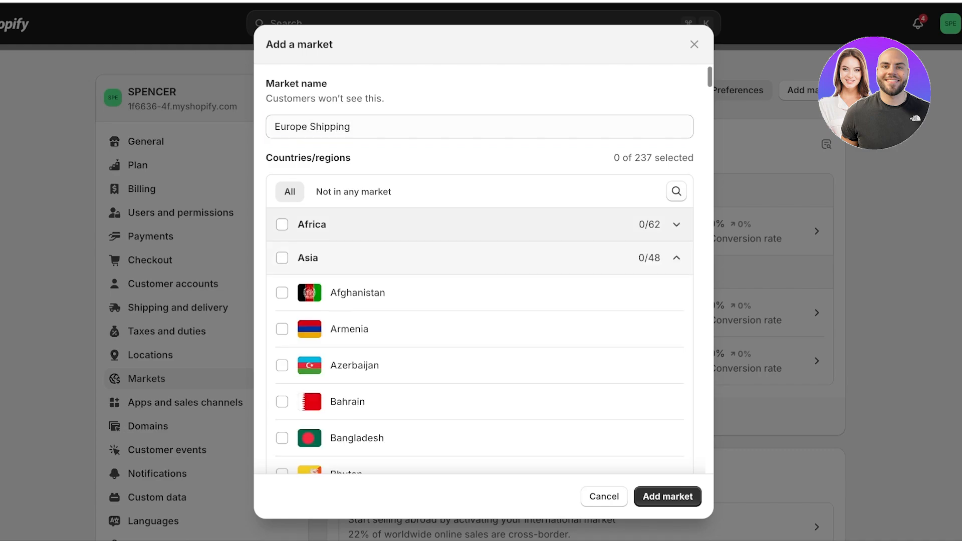
click(677, 258)
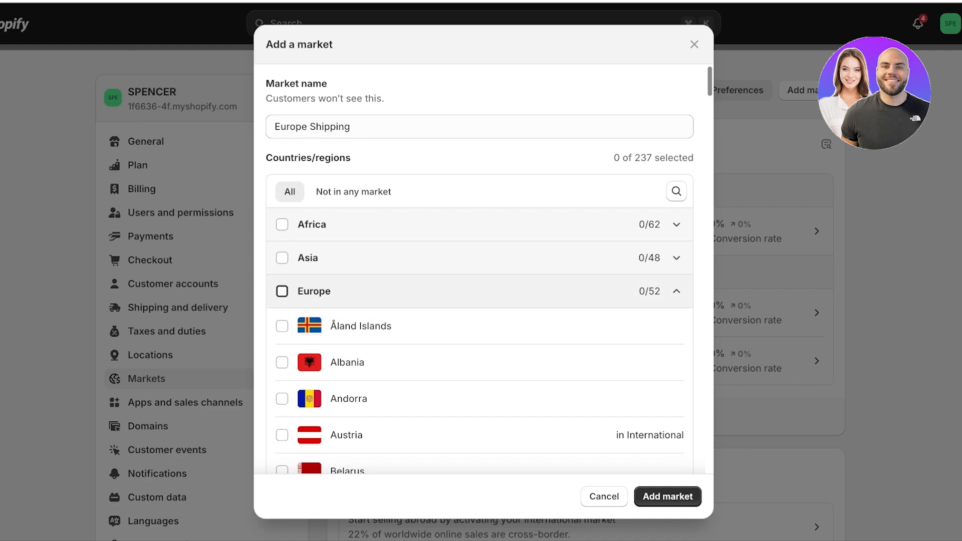
click(282, 291)
click(676, 291)
click(677, 325)
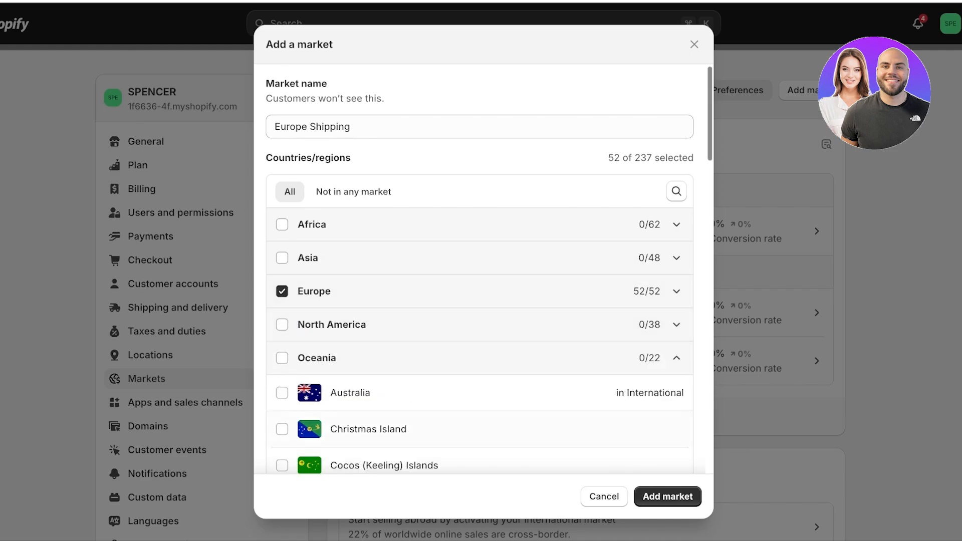
click(677, 357)
click(668, 496)
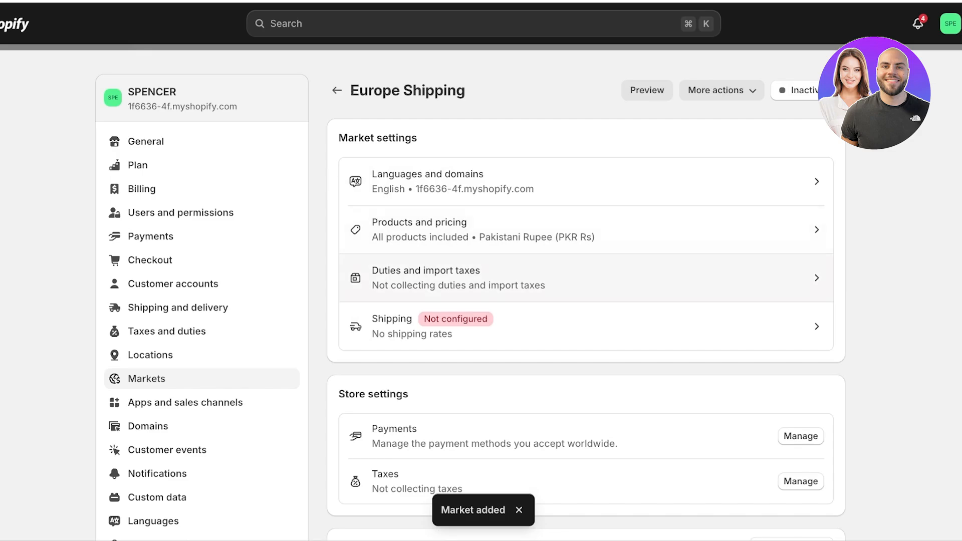
Step: Review the Europe Shipping market's shipping rates by country, and leave that page
scroll(586, 321, down, 1)
click(586, 324)
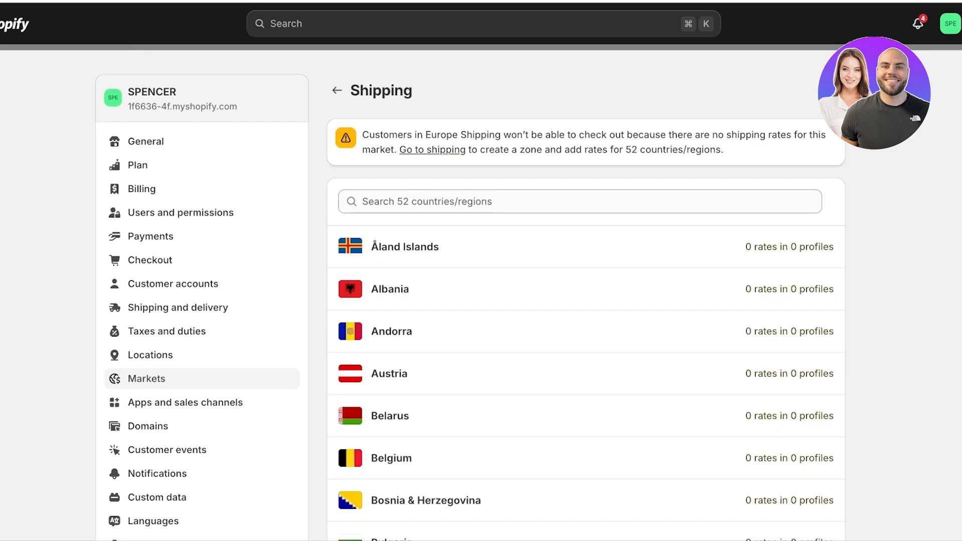
scroll(587, 321, down, 20)
scroll(586, 321, down, 10)
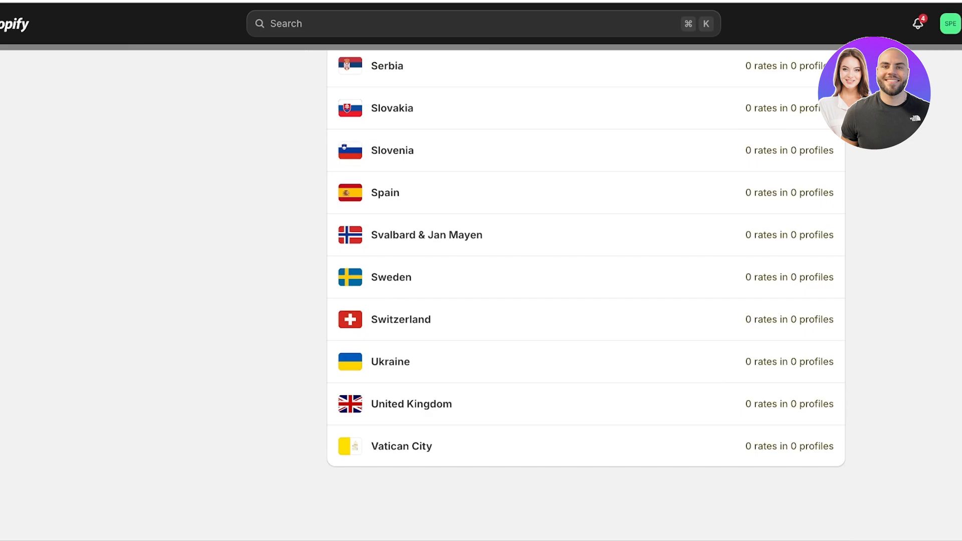
scroll(587, 321, up, 20)
click(581, 201)
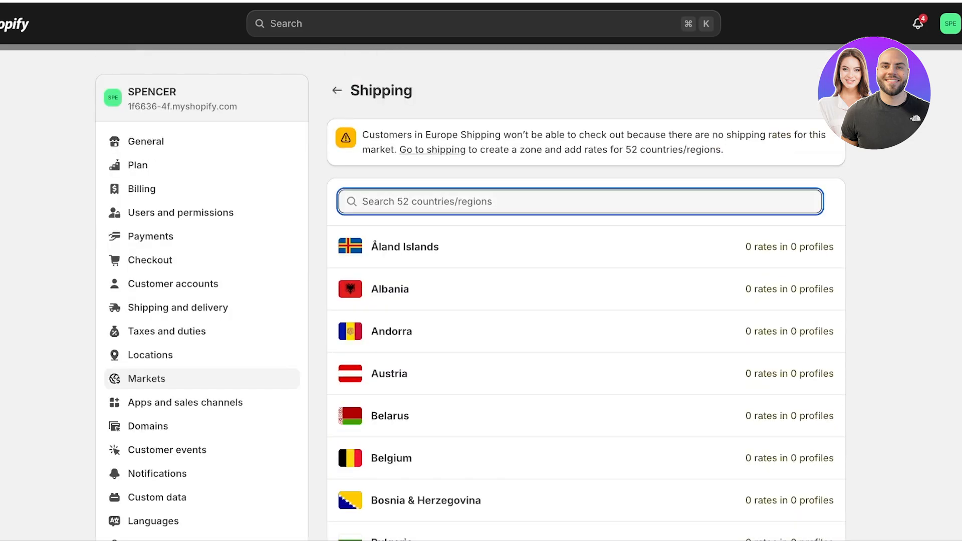
click(587, 100)
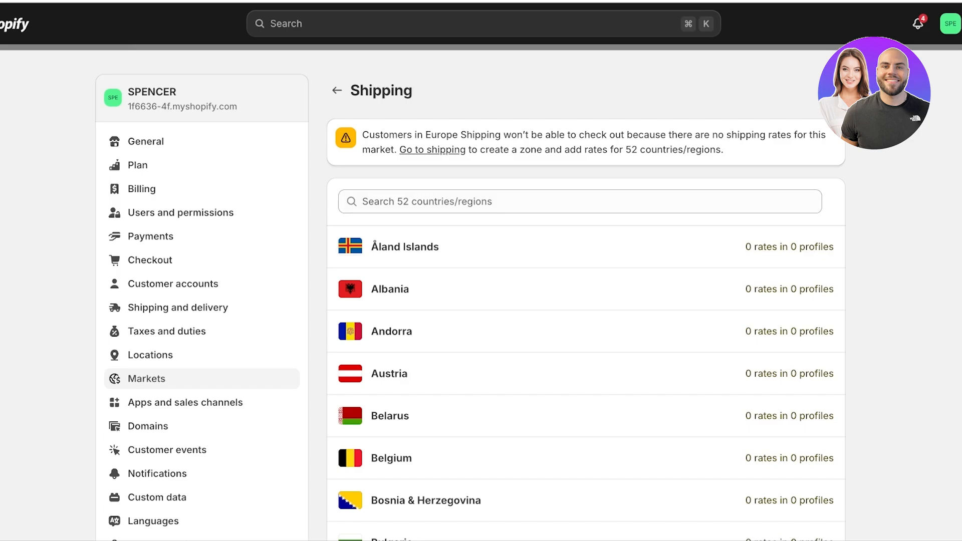
key(Escape)
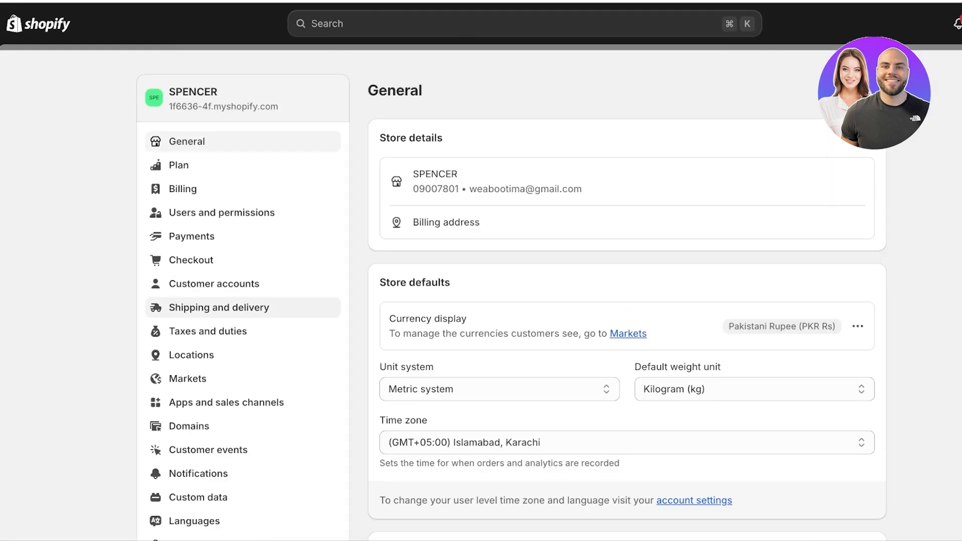
Step: Create a new shipping profile named "EU" in the shipping and delivery settings and add all listed products to it
click(219, 307)
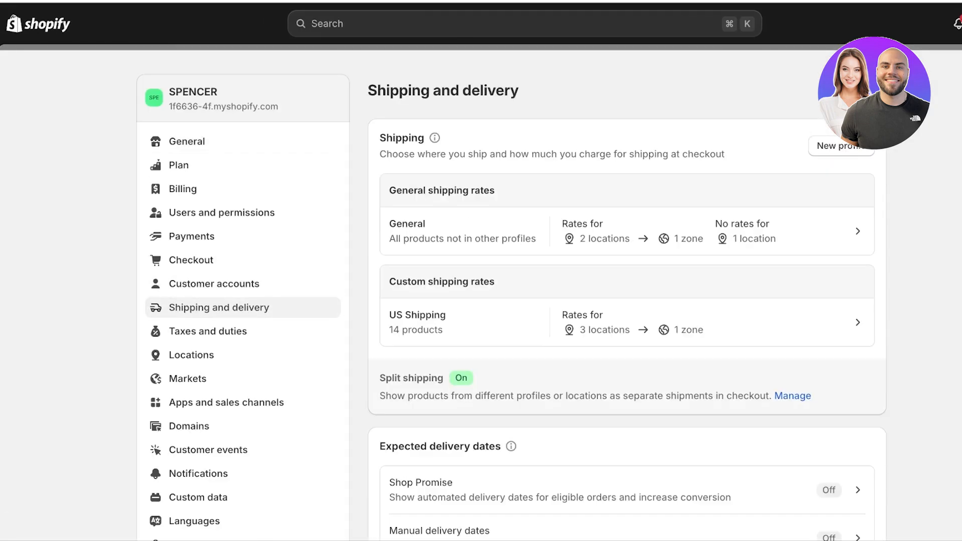
click(842, 146)
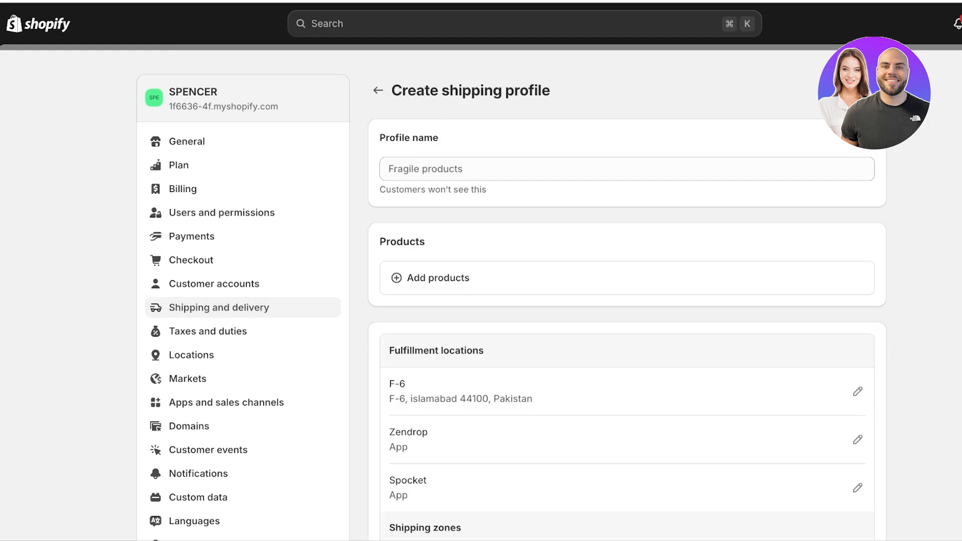
click(626, 169)
text(EU)
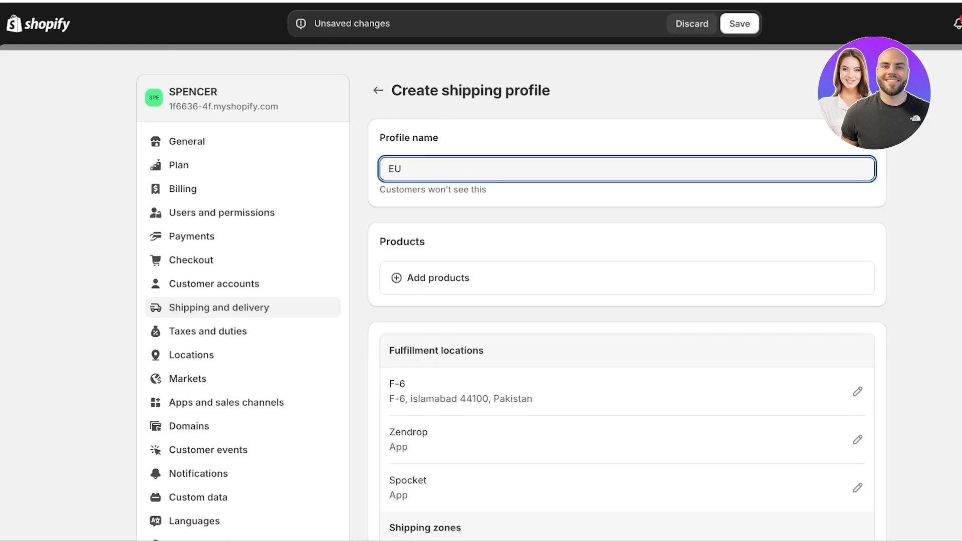
click(438, 277)
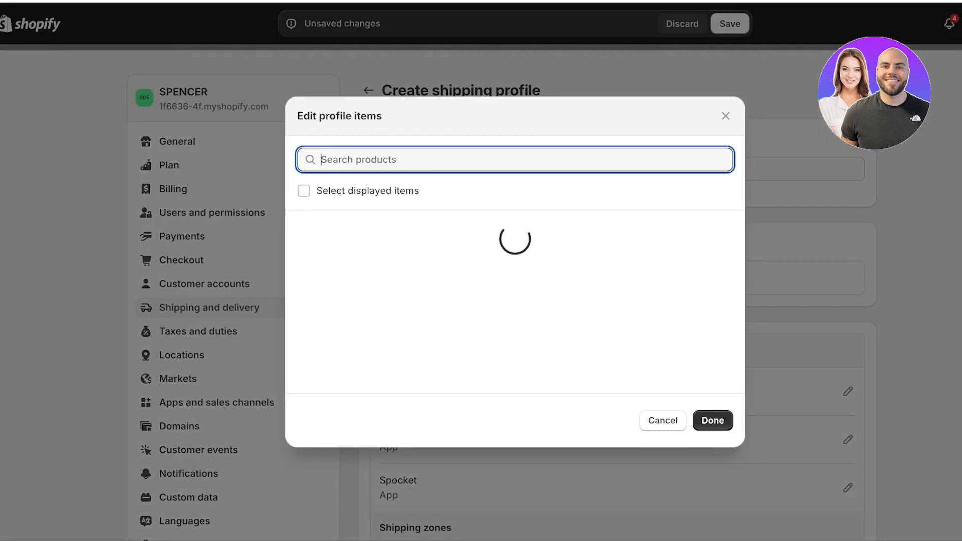
click(265, 190)
click(675, 420)
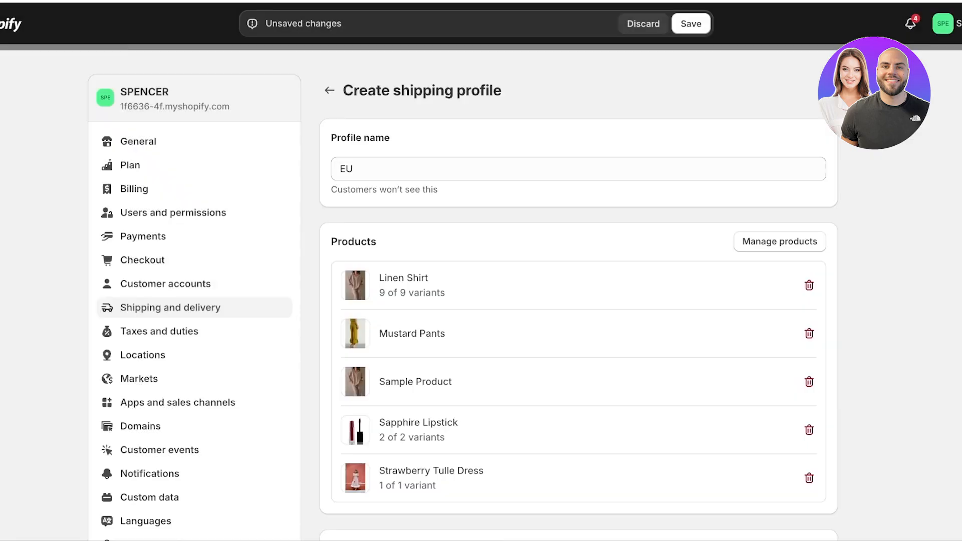
Step: Add a shipping zone covering all of Europe to the EU profile, leaving the zone name blank
scroll(577, 301, down, 8)
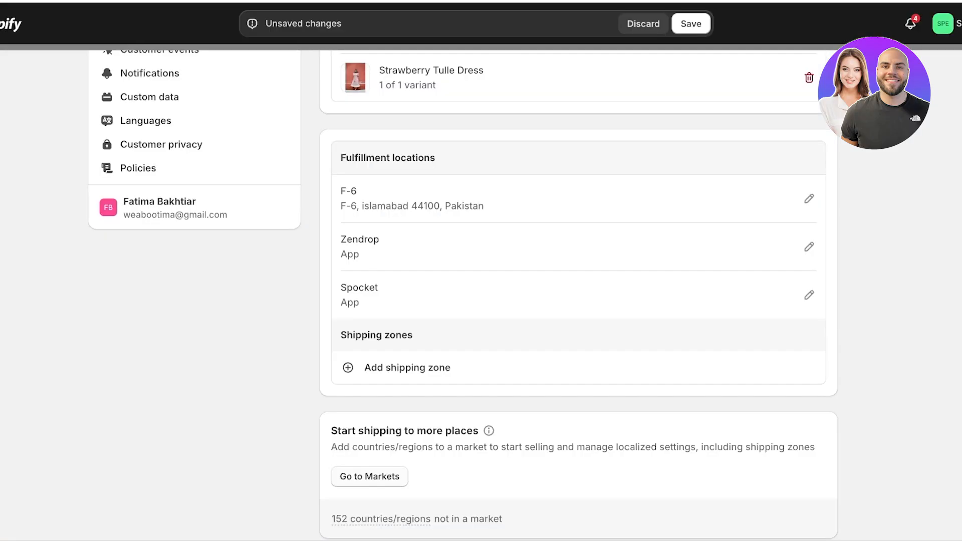
click(408, 368)
click(667, 262)
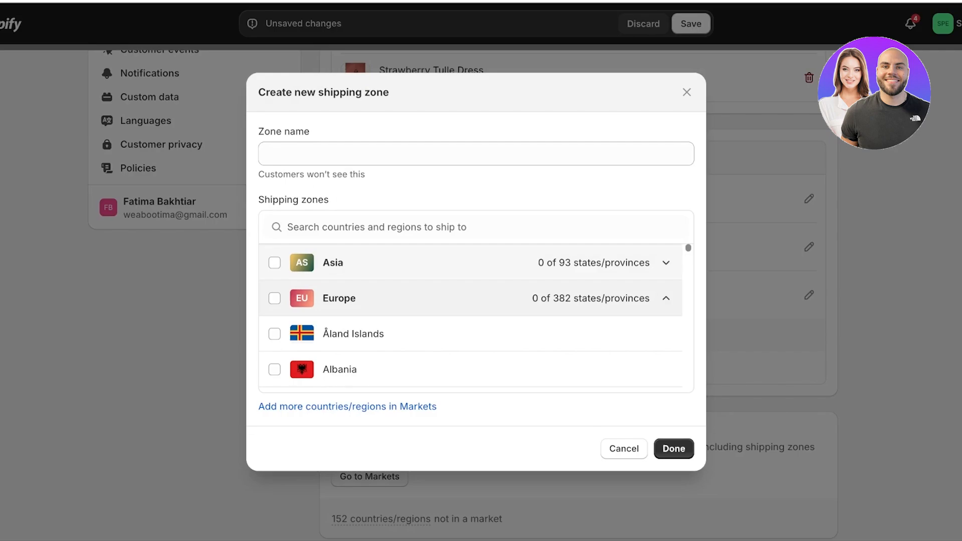
click(666, 298)
click(666, 334)
scroll(471, 315, down, 3)
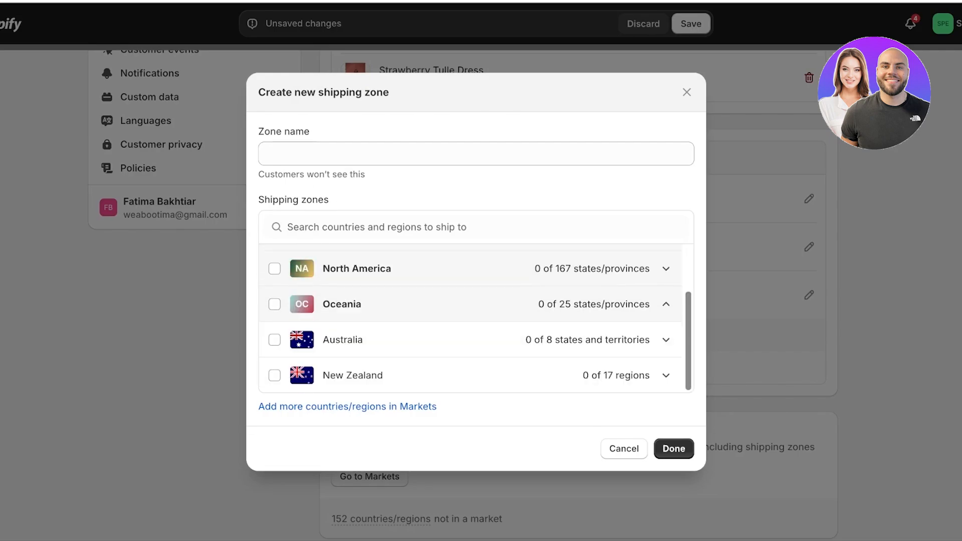
click(666, 303)
click(677, 298)
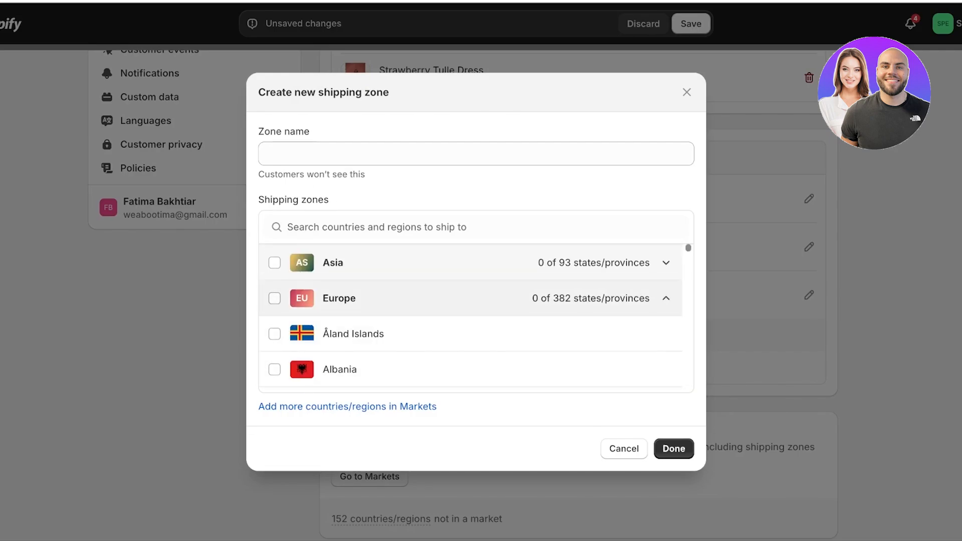
click(274, 298)
click(674, 449)
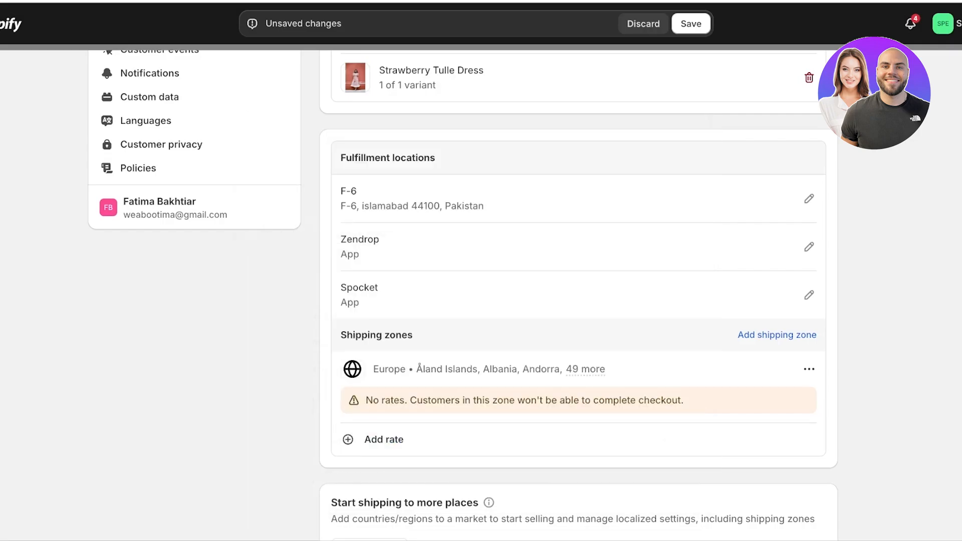
Step: Add a custom flat rate named "EU" priced at Rs 10.00 to the Europe zone and save the profile
click(384, 439)
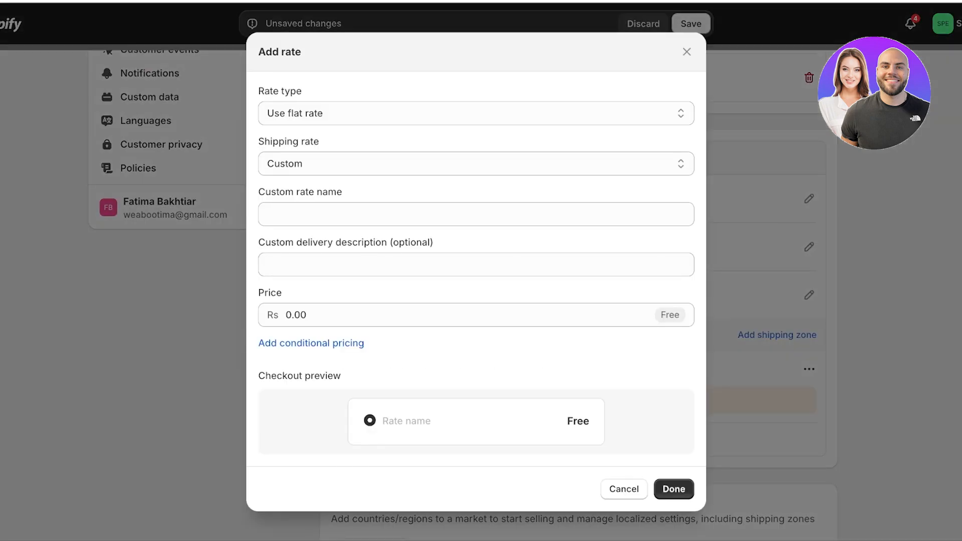
click(391, 265)
click(391, 214)
key(Tab)
key(Tab)
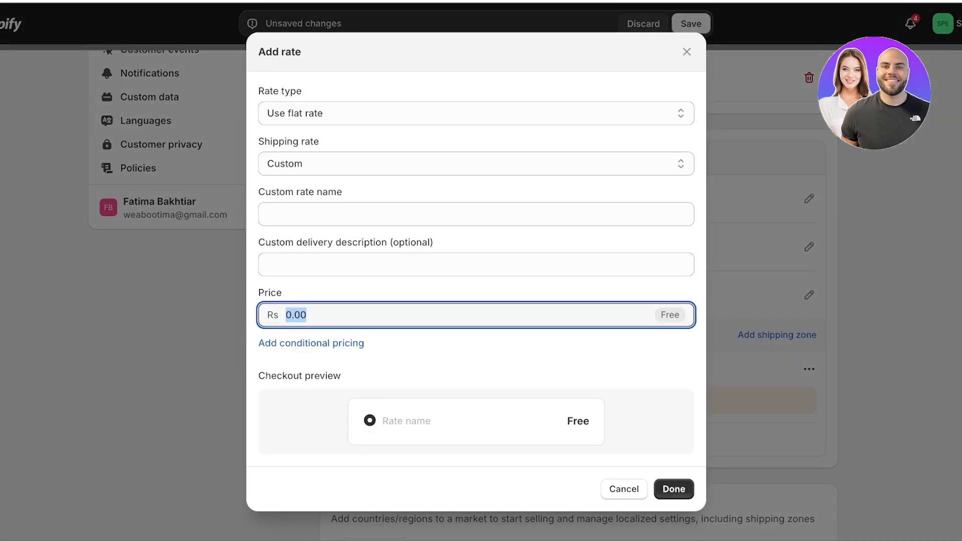
text(10)
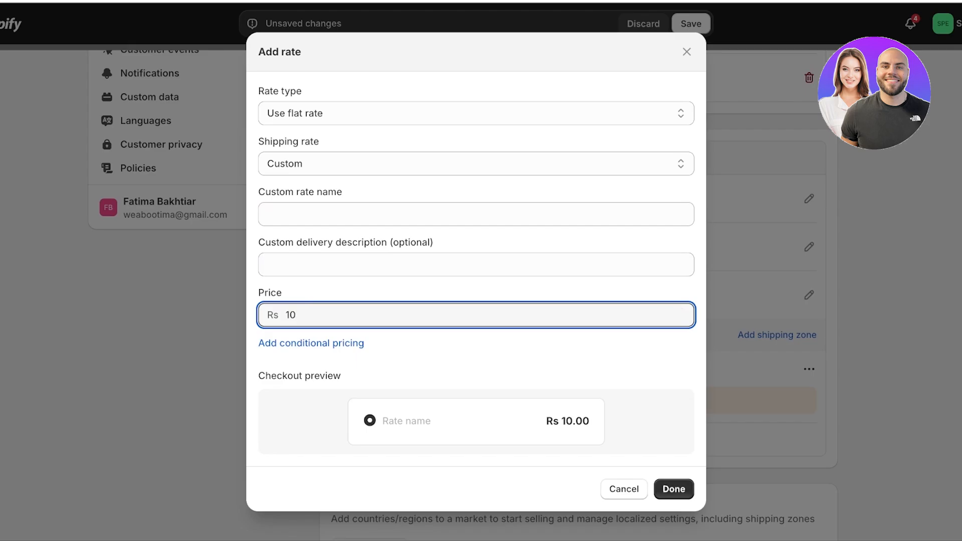
key(Return)
text(EU)
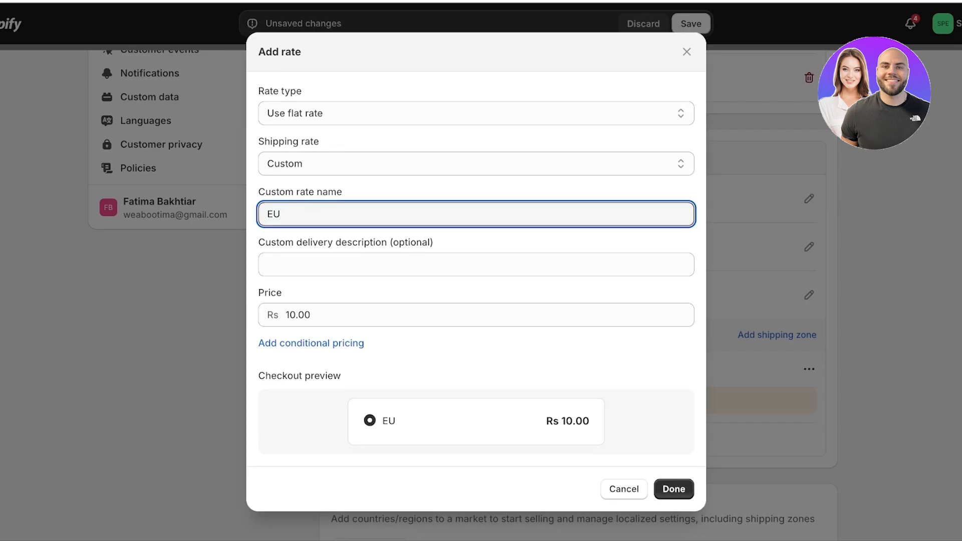
key(Return)
click(691, 23)
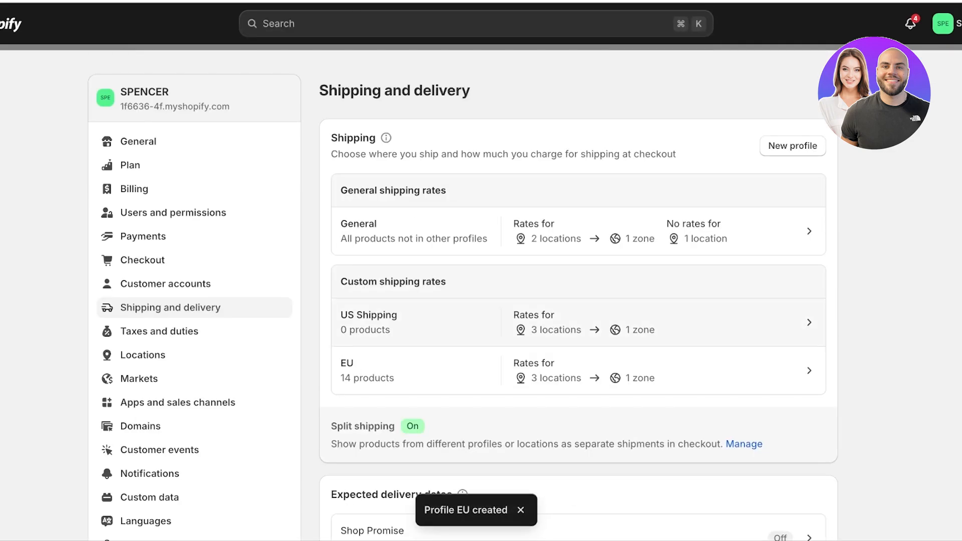
Step: Look over the remaining shipping and delivery options, such as delivery dates, local delivery and store pickup, and leave the settings
scroll(579, 323, down, 6)
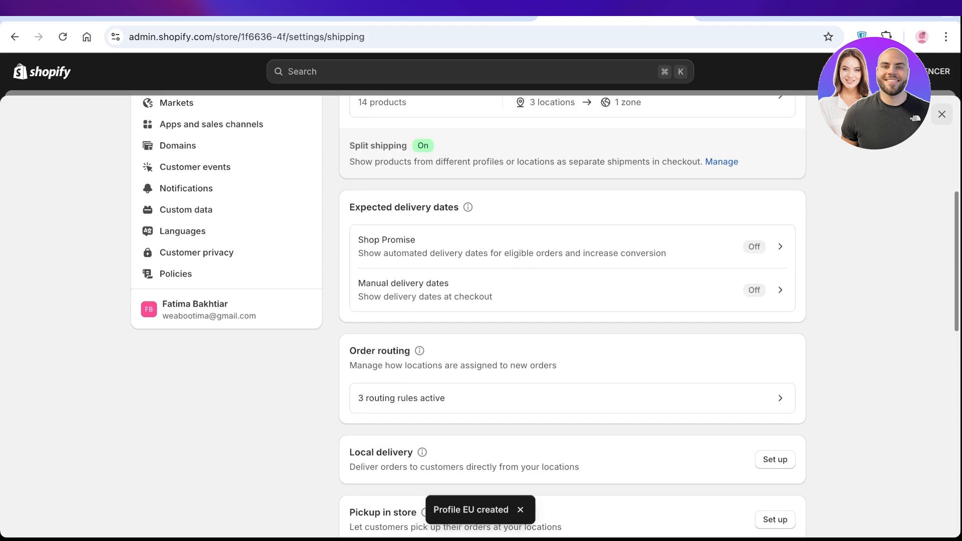
scroll(579, 322, up, 6)
scroll(569, 316, down, 5)
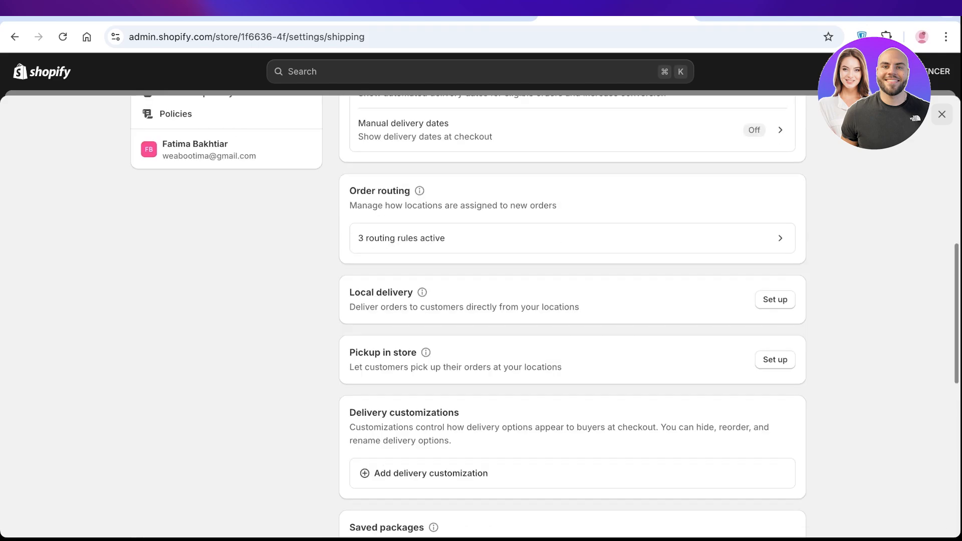
click(943, 114)
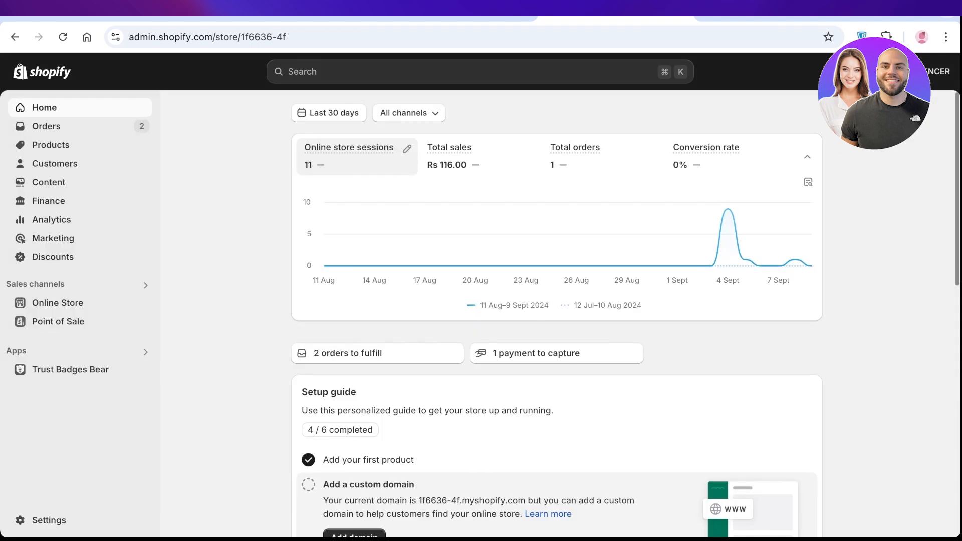